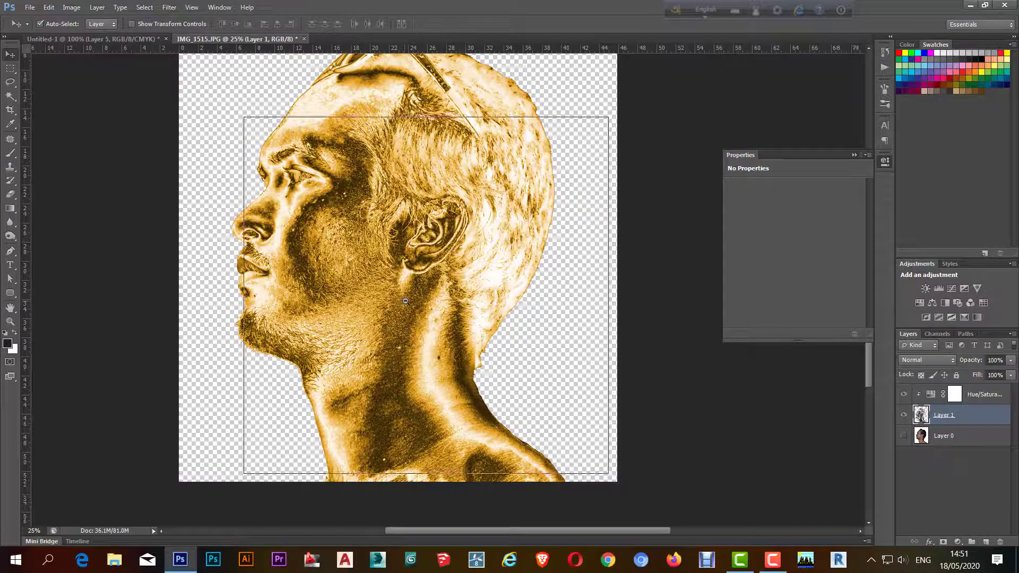
alt+click(404, 301)
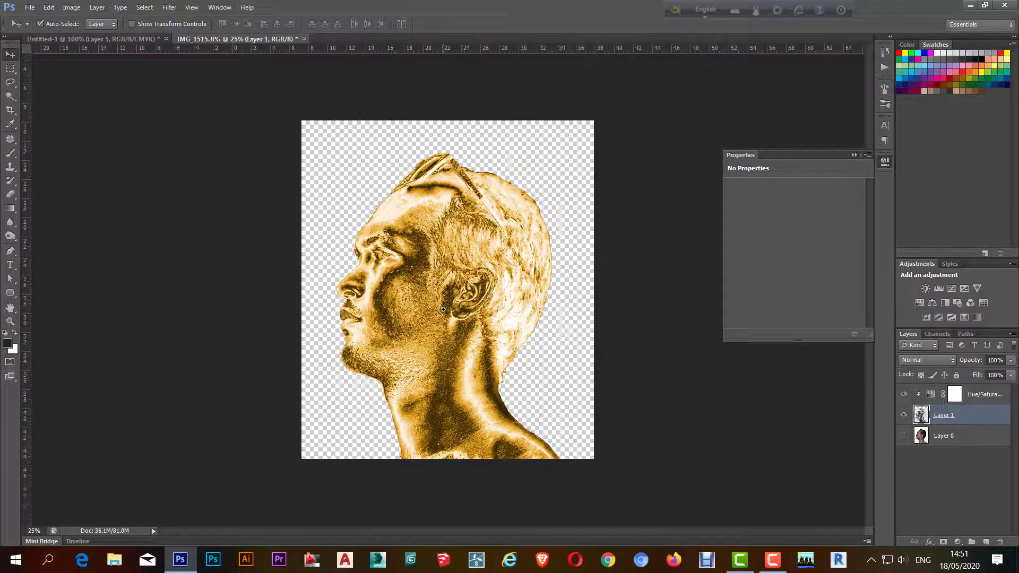
click(444, 309)
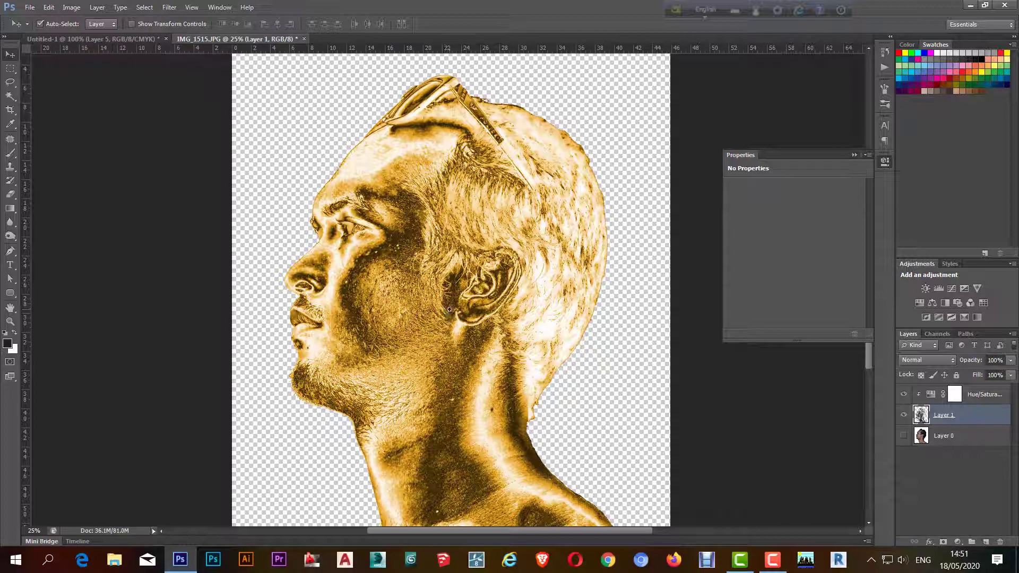
alt+click(480, 321)
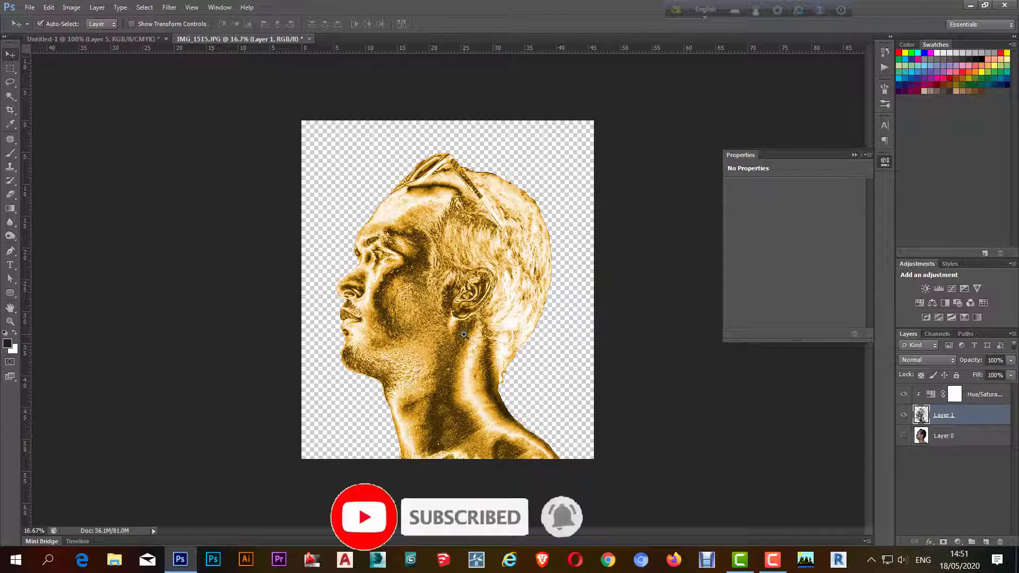
click(464, 335)
click(463, 335)
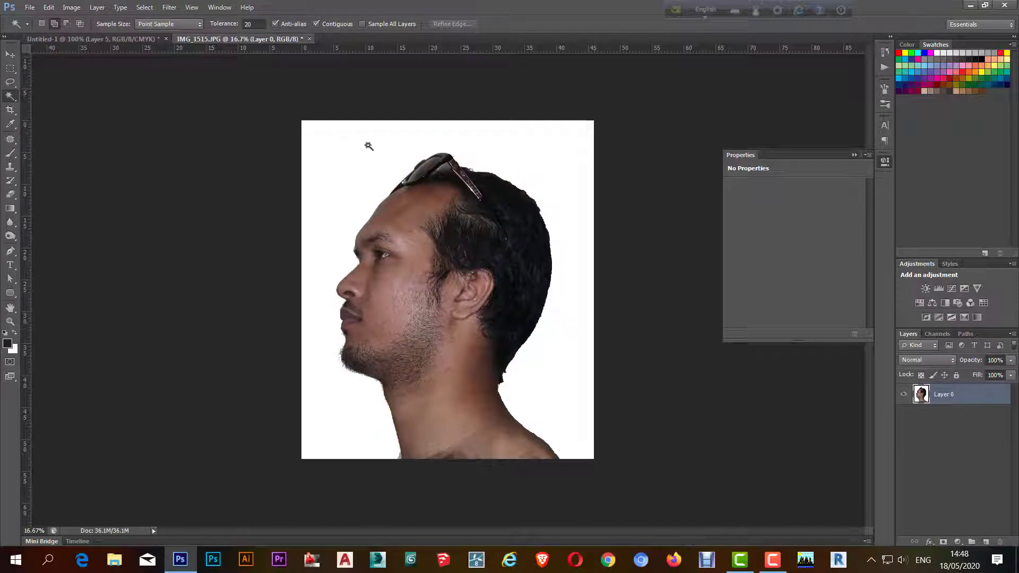
Select the white background with the Magic Wand, invert the selection and copy the man to a new layer
click(368, 146)
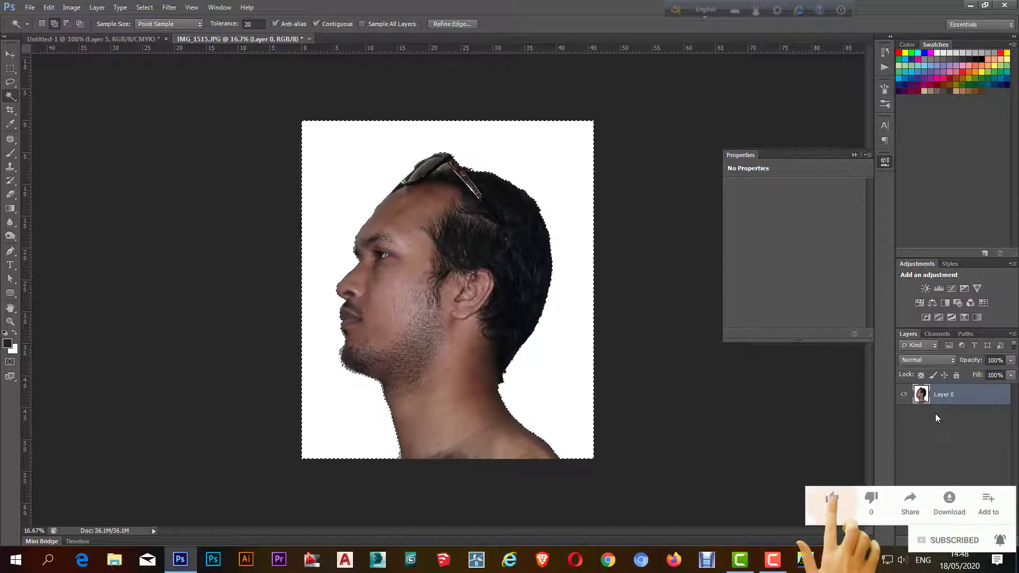
key(ctrl+shift+i)
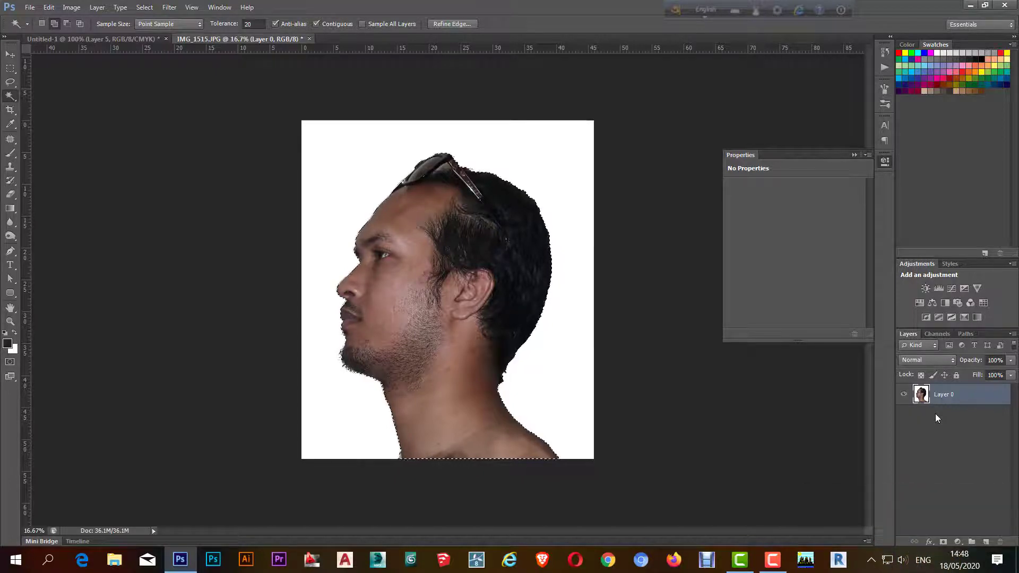
key(ctrl+j)
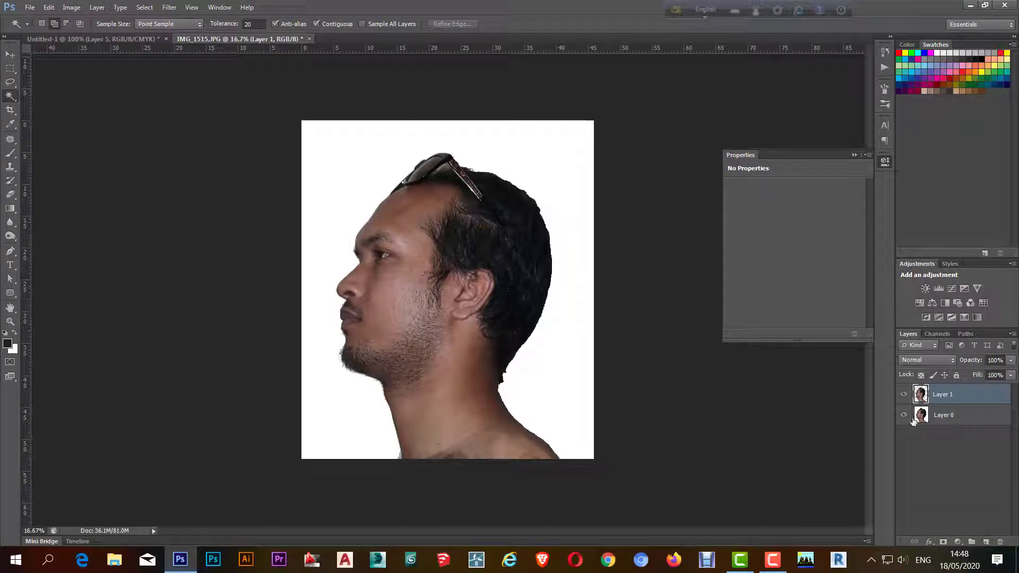
Hide the original Layer 0 and check the cut-out on Layer 1 by toggling its visibility
click(904, 416)
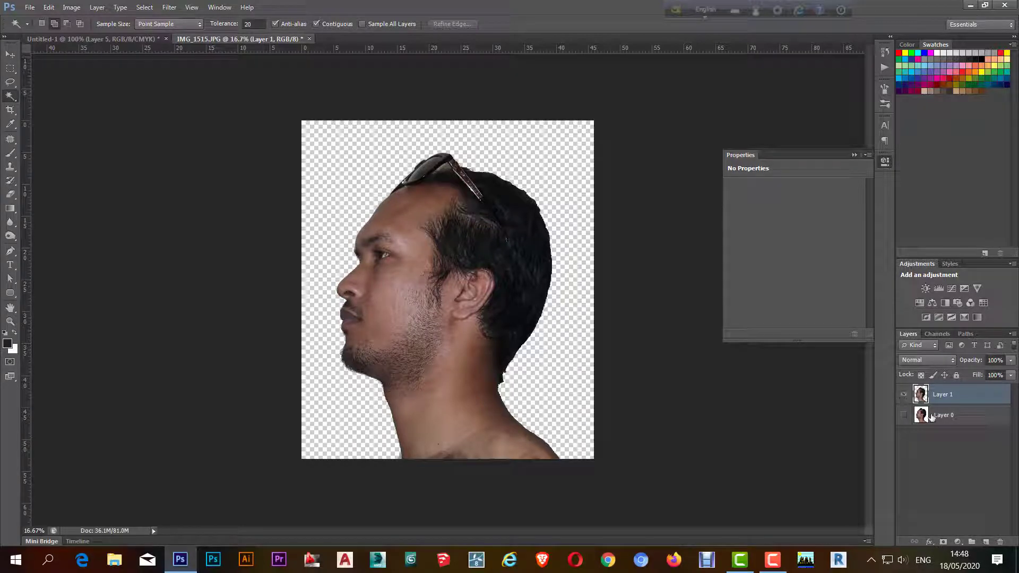
click(903, 395)
click(904, 395)
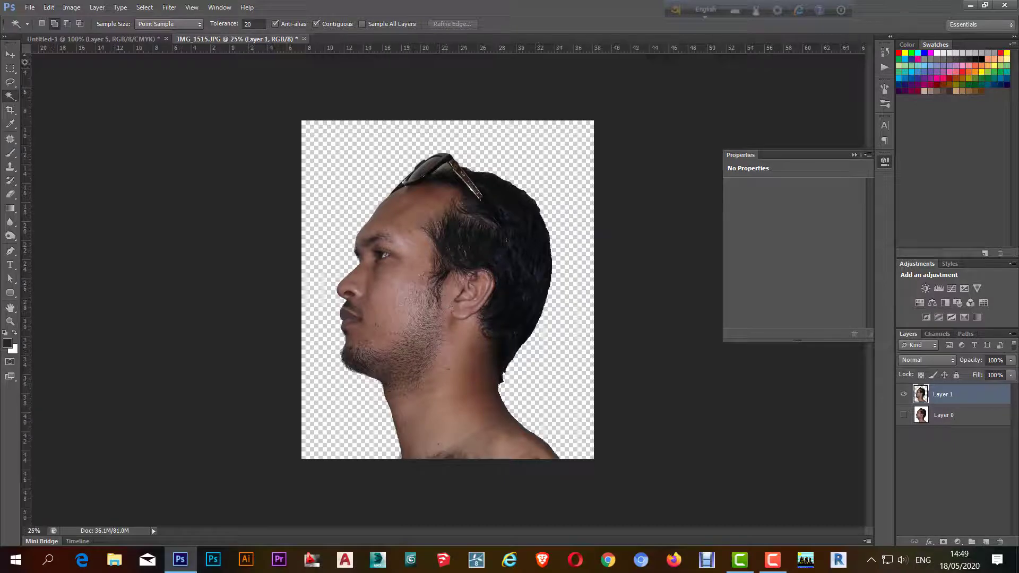
Apply Levels to Layer 1 with the input black point at 9 and the white point at 169
key(ctrl+plus)
key(v)
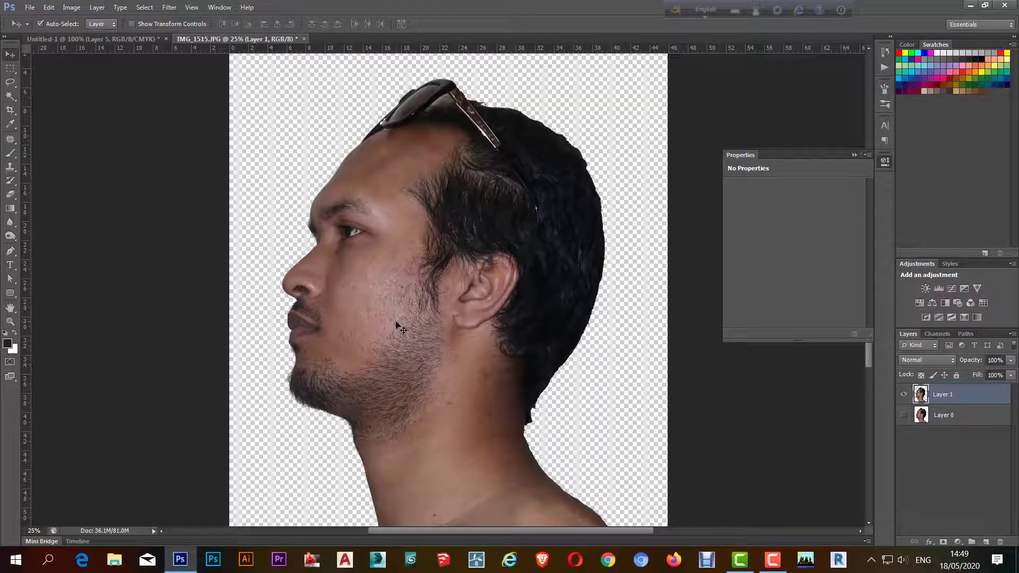
key(ctrl+l)
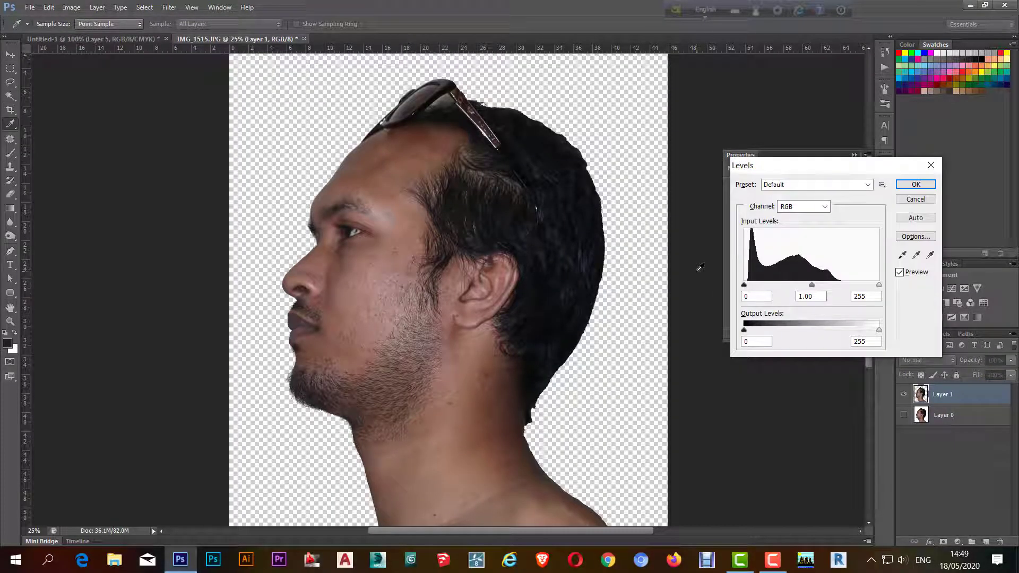
drag(880, 286, 835, 291)
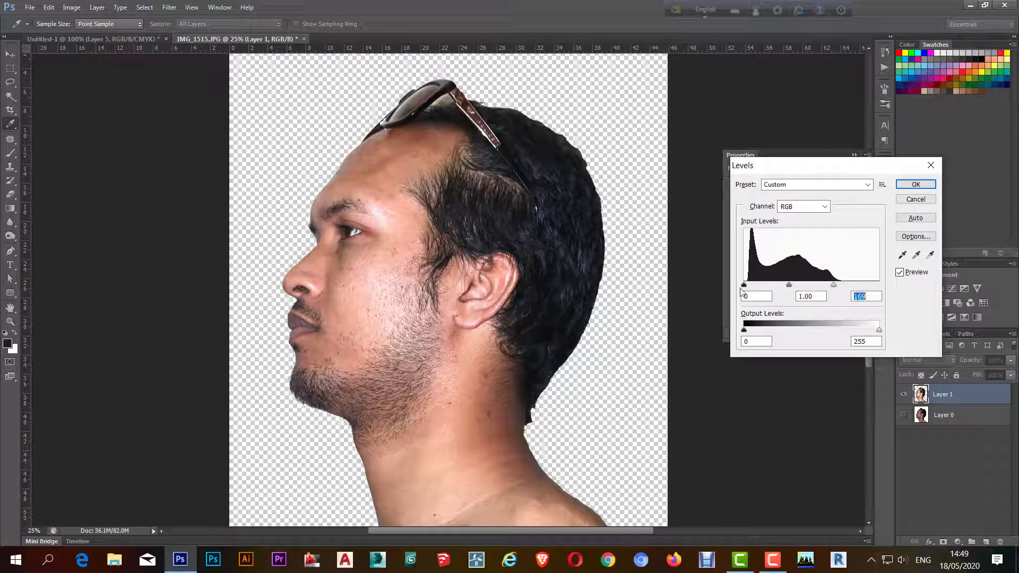
drag(750, 287, 749, 287)
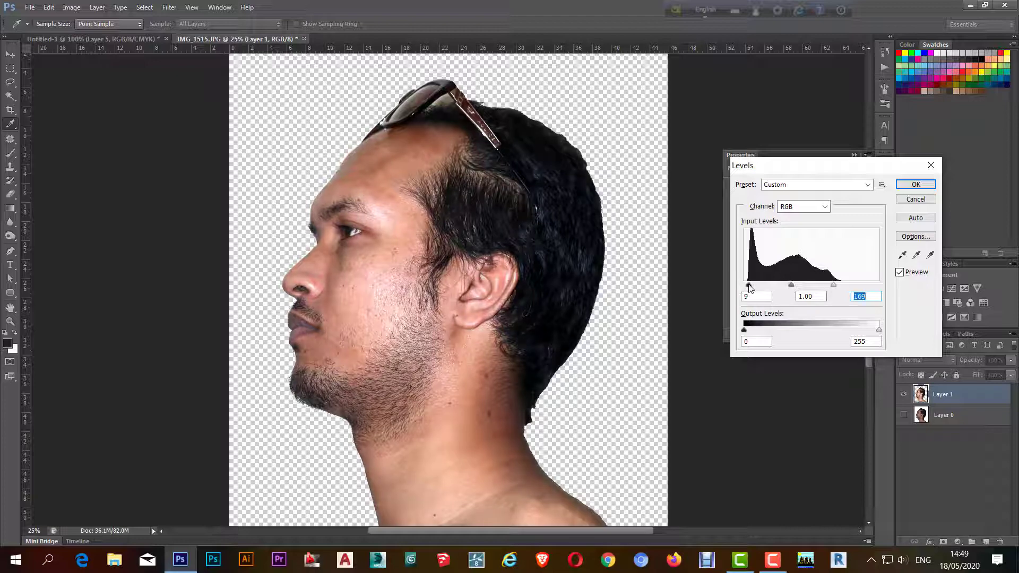
click(915, 185)
key(v)
key(ctrl+minus)
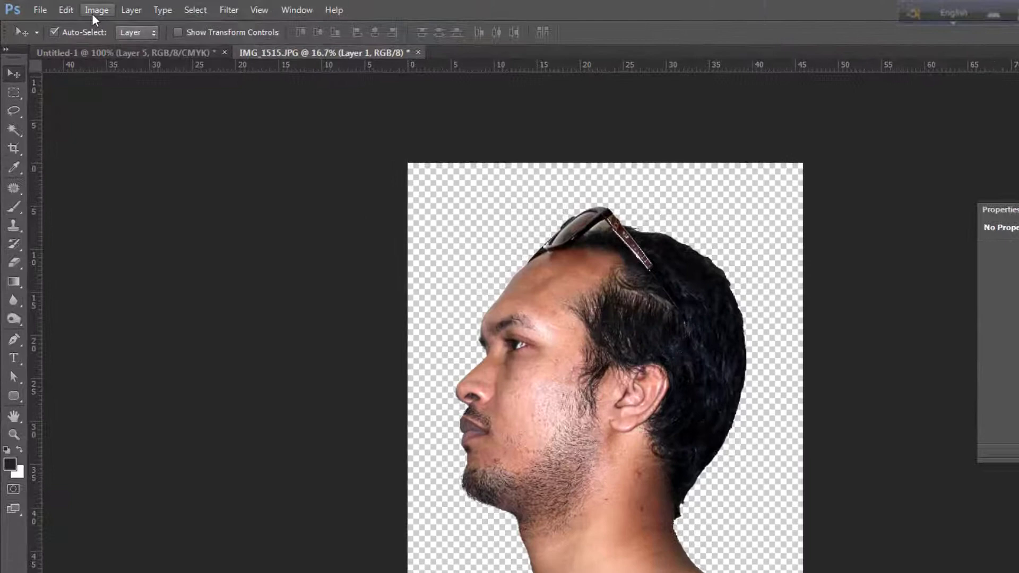
Desaturate the cut-out portrait on Layer 1 with the image adjustment
click(70, 7)
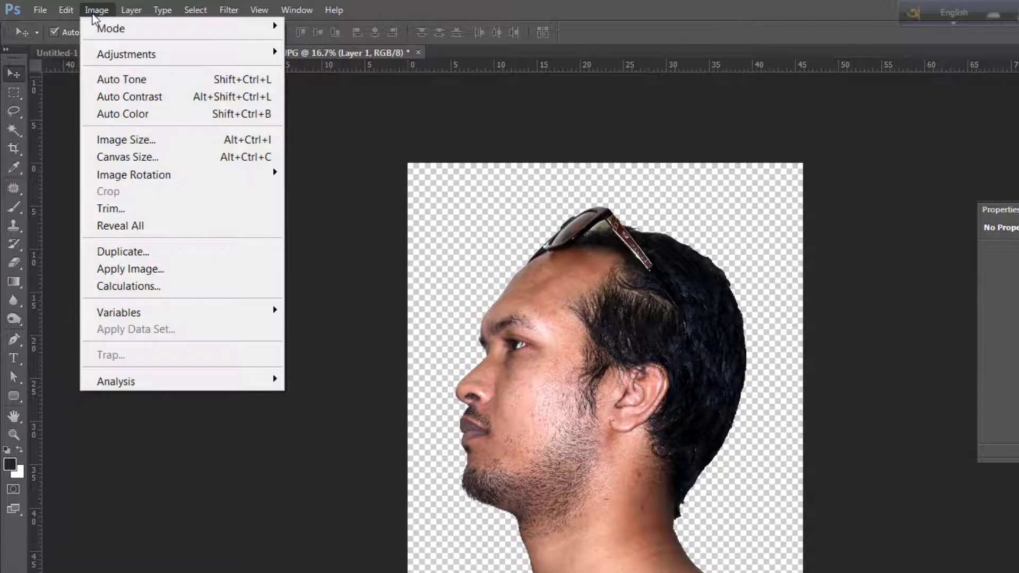
mouse_move(124, 59)
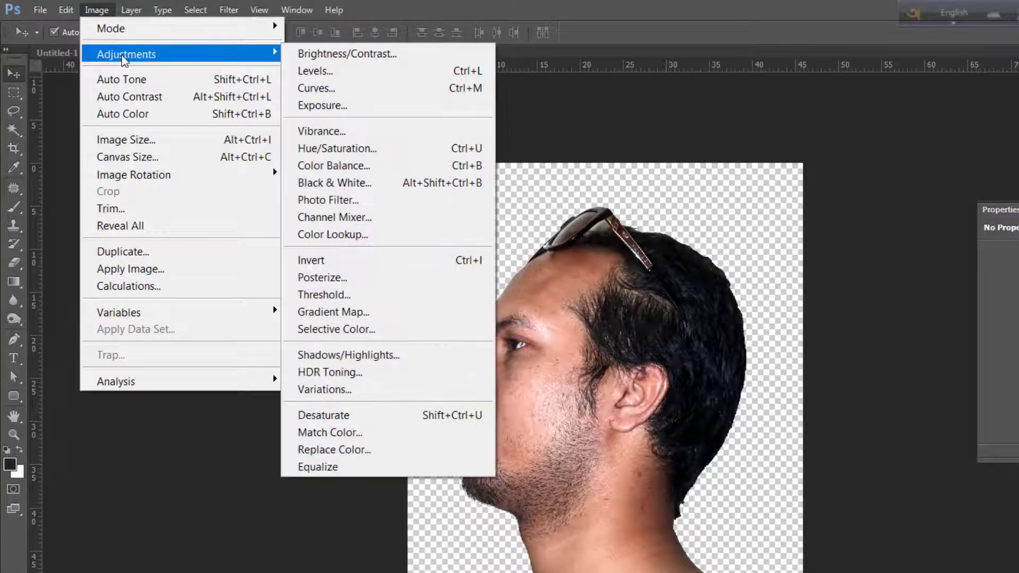
click(383, 416)
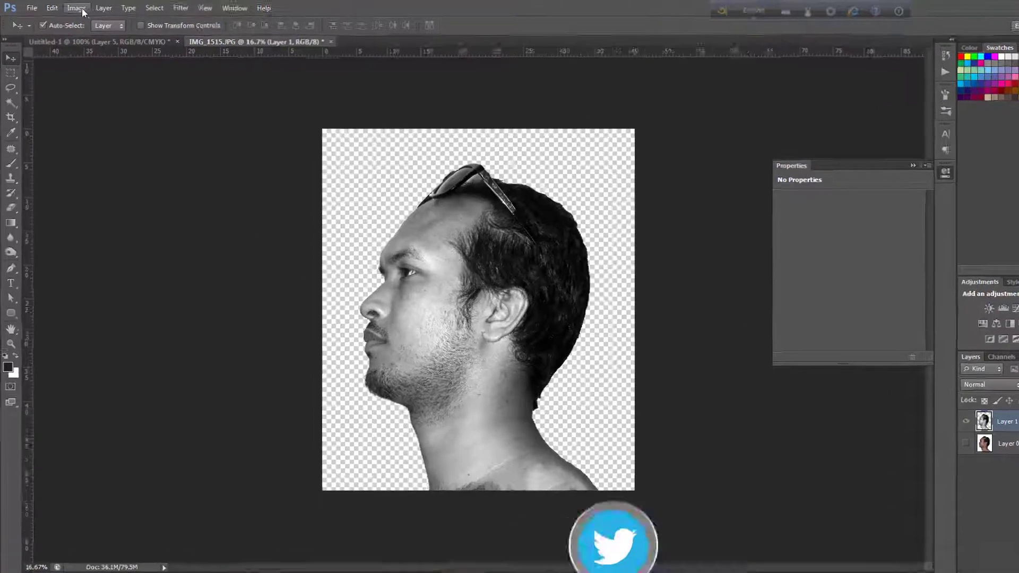
Apply the merged image's inverted RGB channel to Layer 1 with Apply Image, using Difference blending at 100% opacity
click(75, 9)
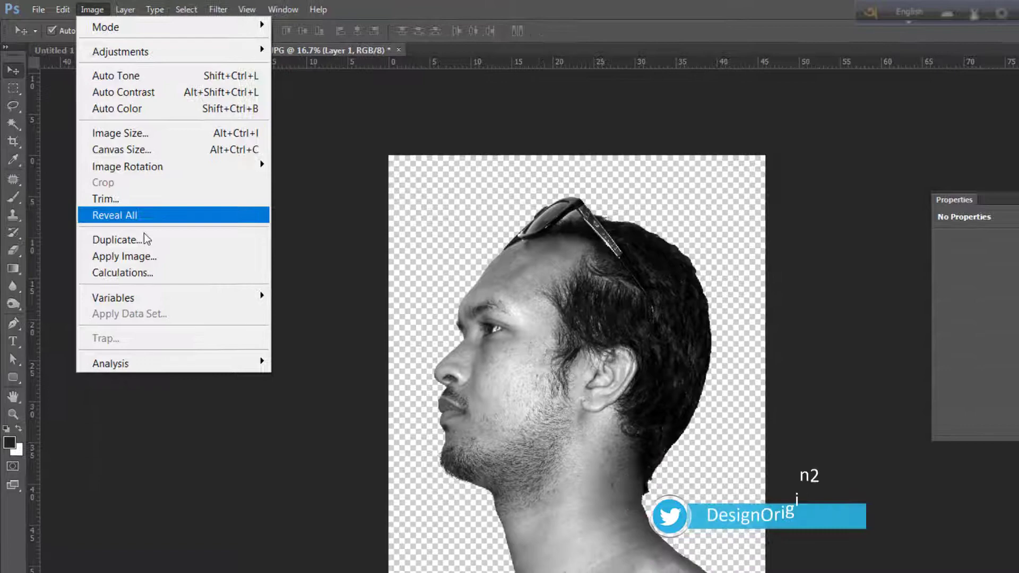
click(132, 256)
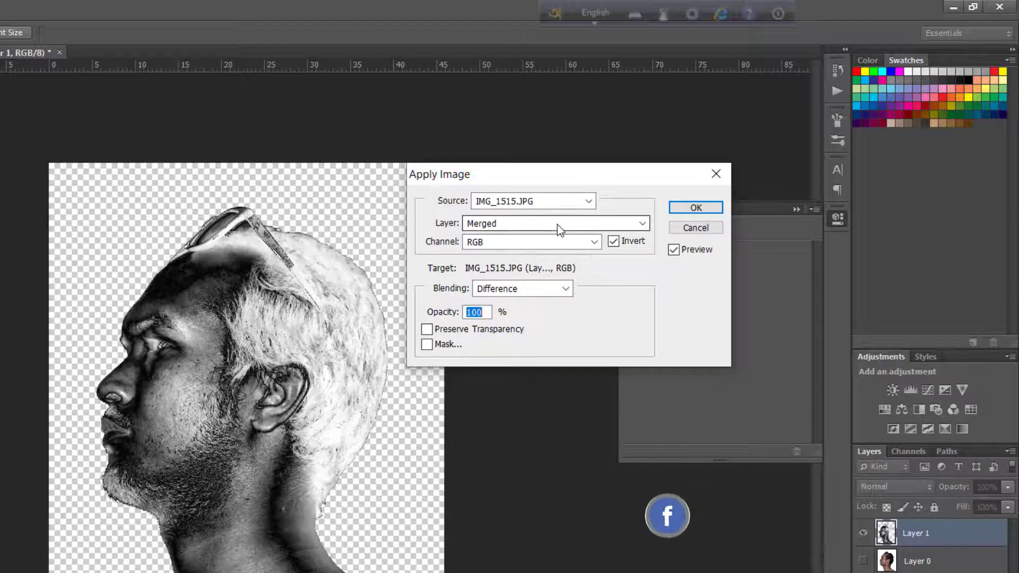
click(507, 243)
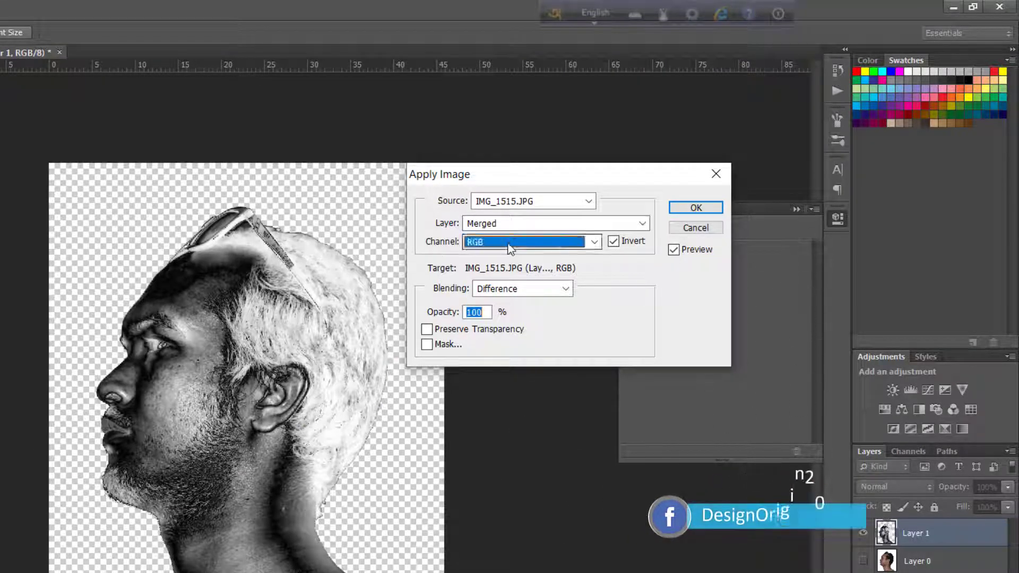
click(507, 243)
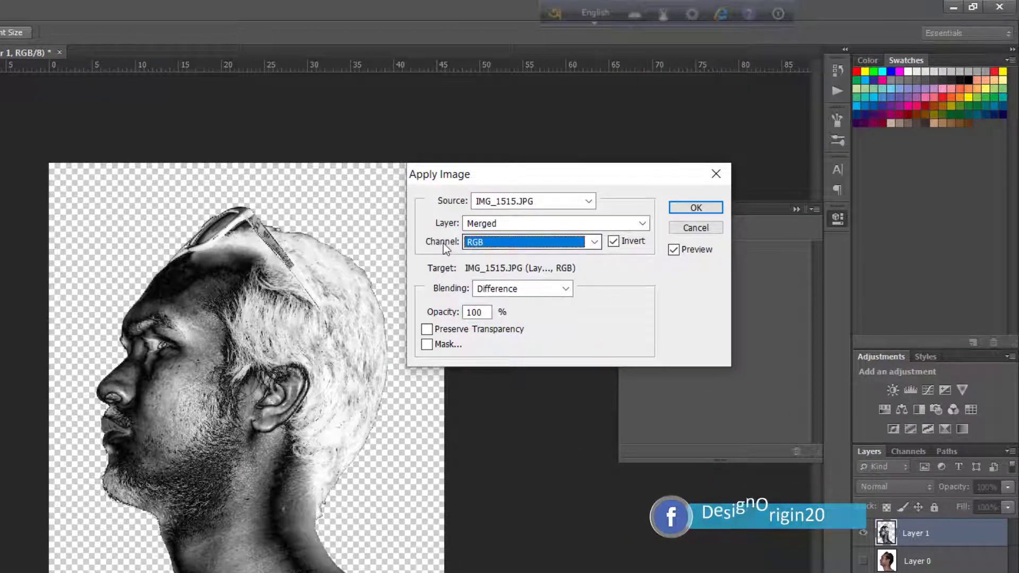
click(618, 245)
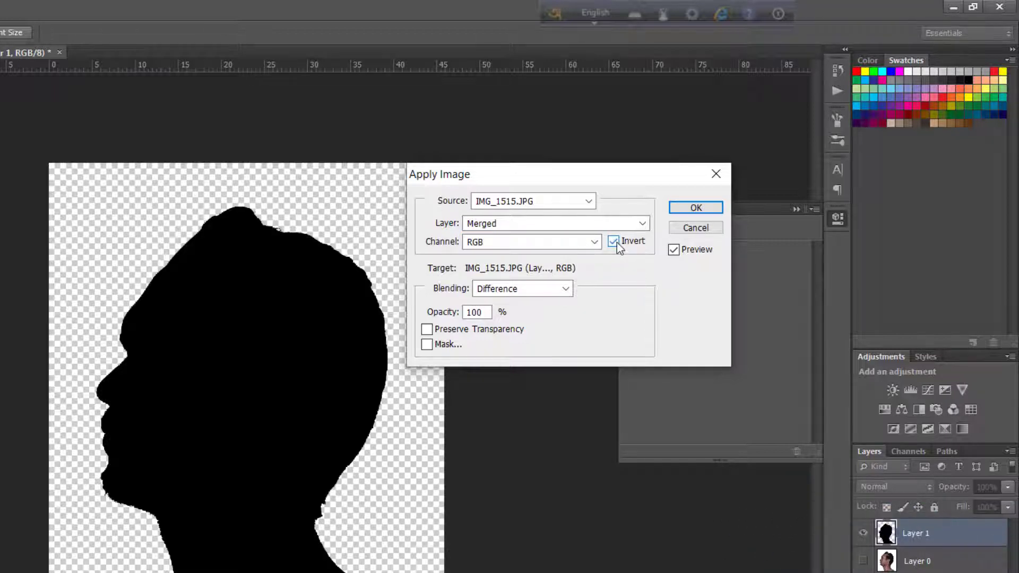
click(516, 293)
click(561, 293)
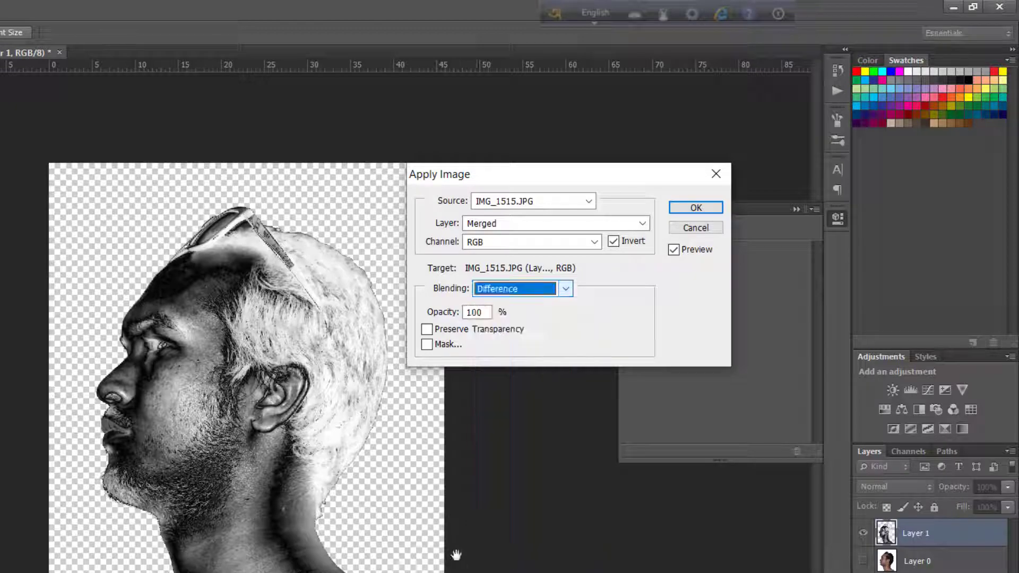
click(696, 207)
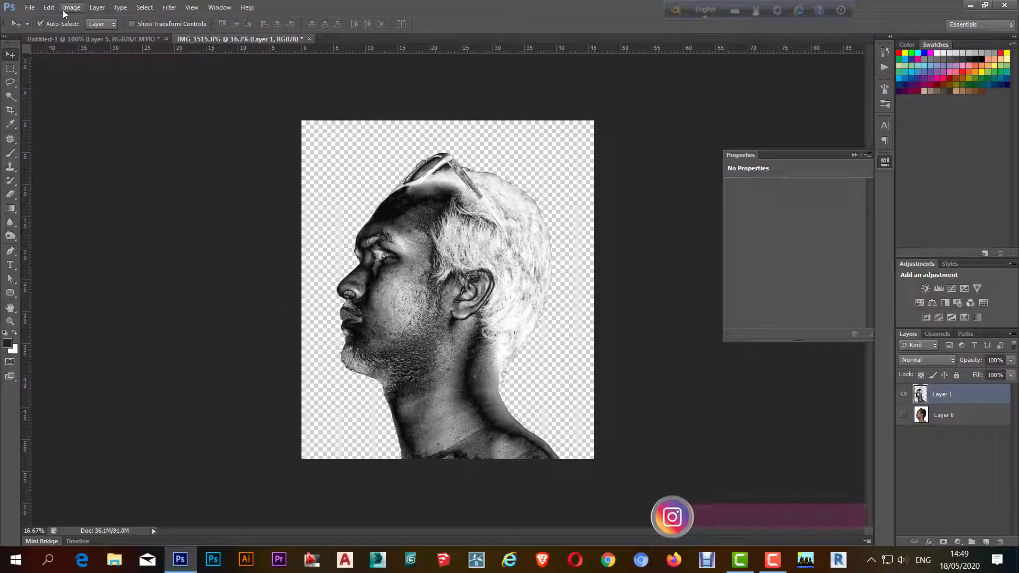
Repeat Apply Image on Layer 1 with the same merged, inverted RGB source and Difference blending at 100%
click(64, 8)
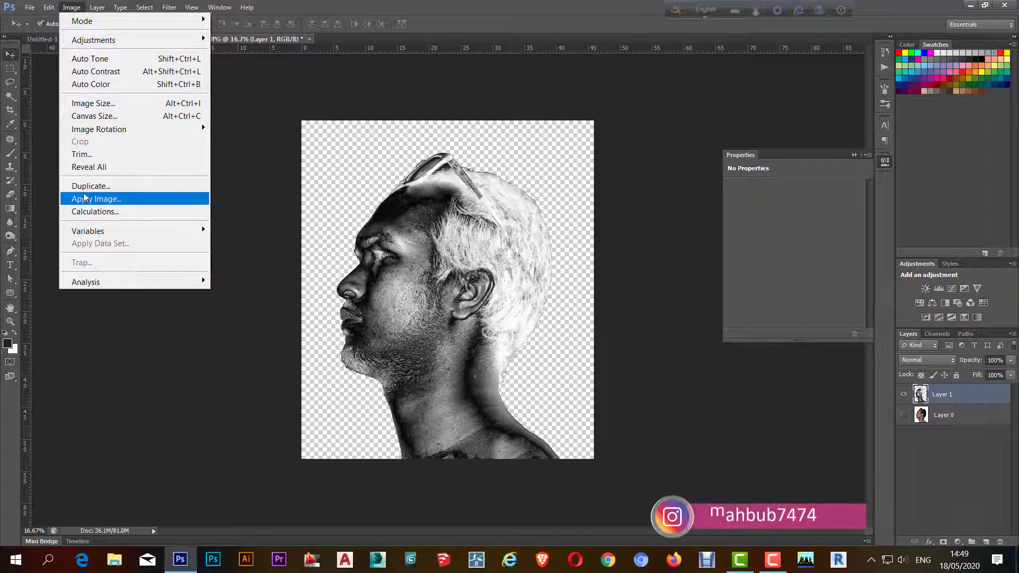
click(96, 198)
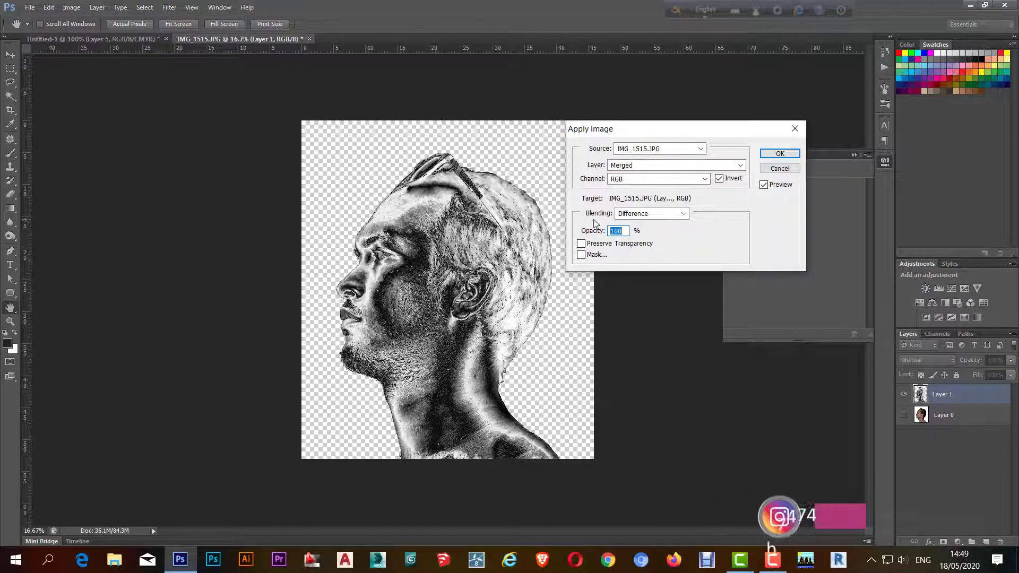
click(785, 155)
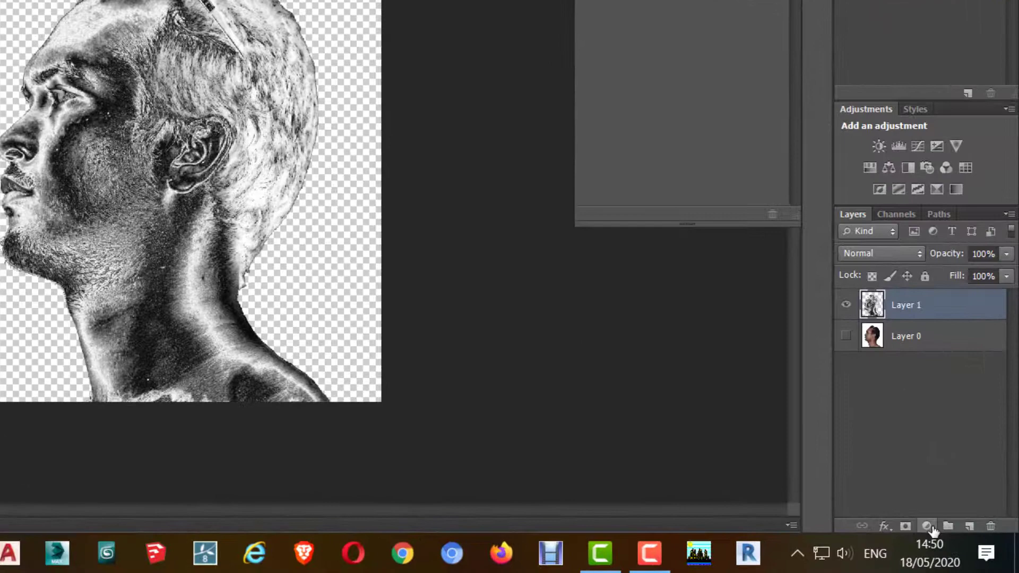
Add a Hue/Saturation adjustment layer above Layer 1 and clip it to that layer
click(958, 542)
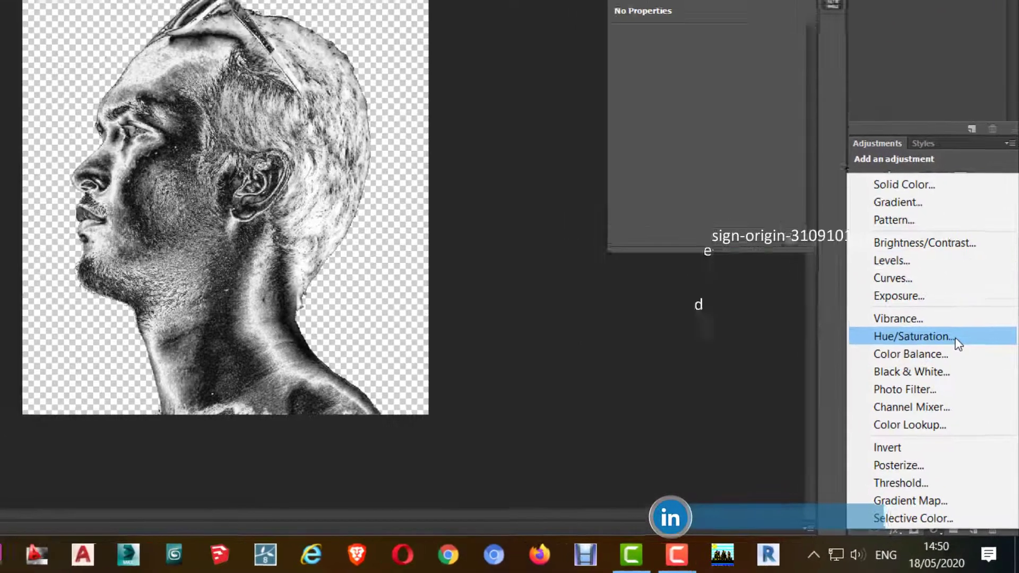
click(958, 342)
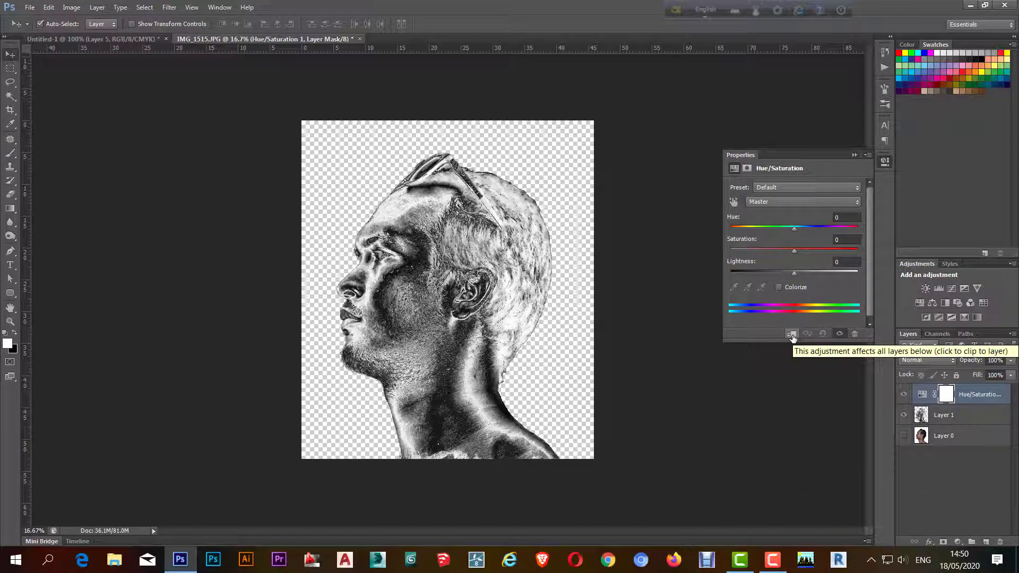
click(791, 335)
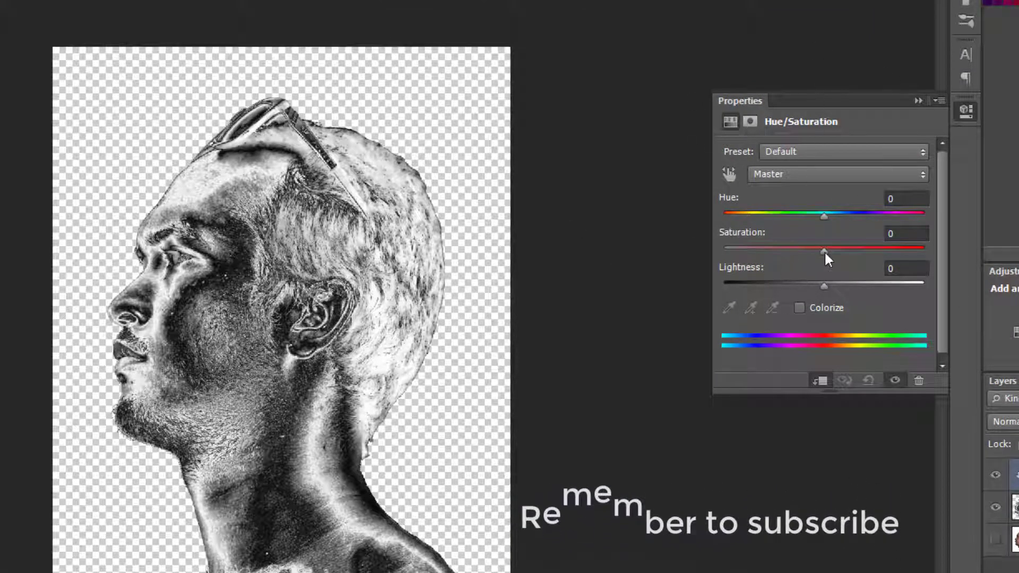
Colorize the portrait gold in the Hue/Saturation adjustment with hue 40 and saturation 74
drag(817, 215, 755, 216)
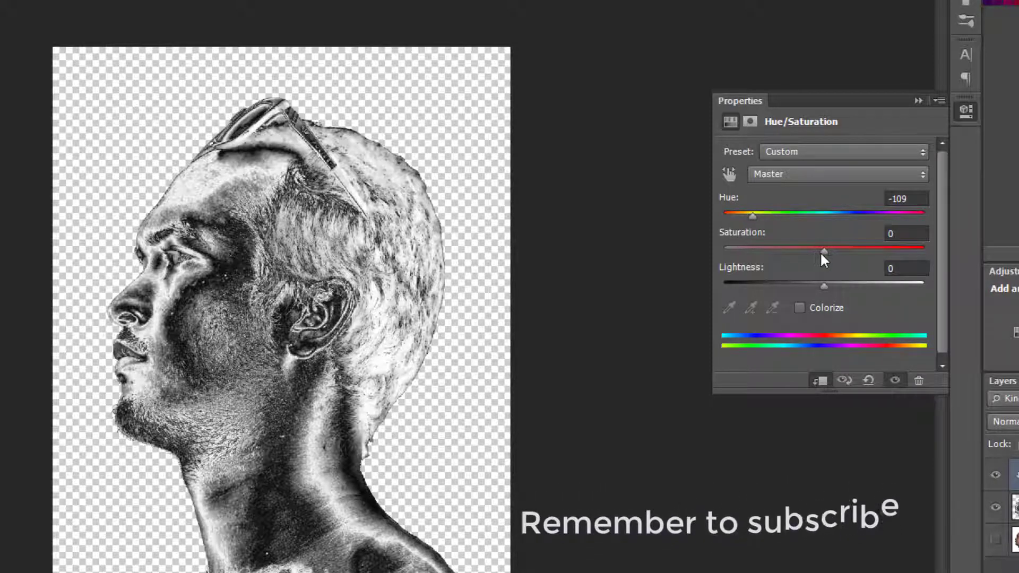
click(801, 309)
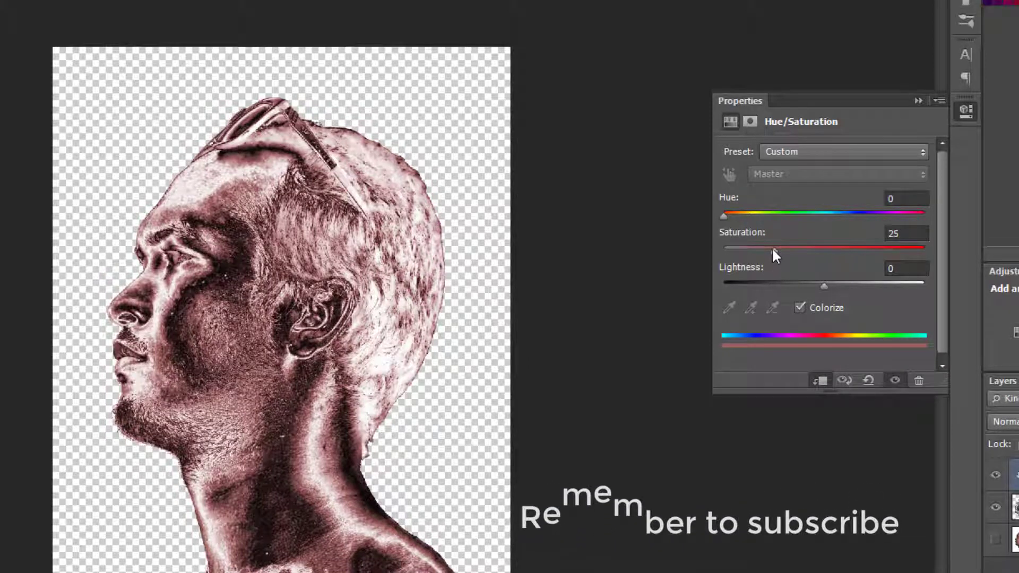
drag(772, 250, 870, 252)
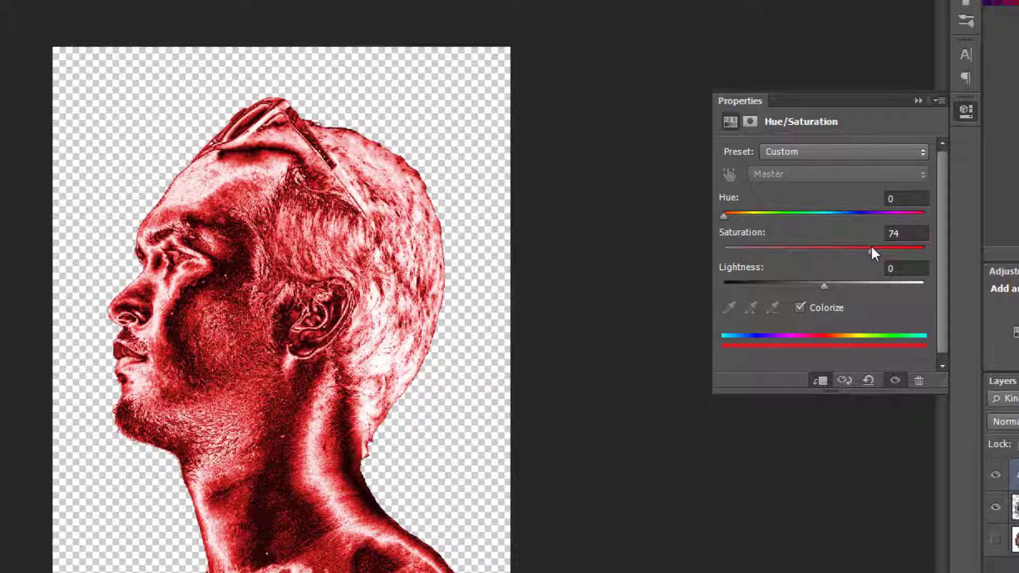
drag(724, 219, 744, 216)
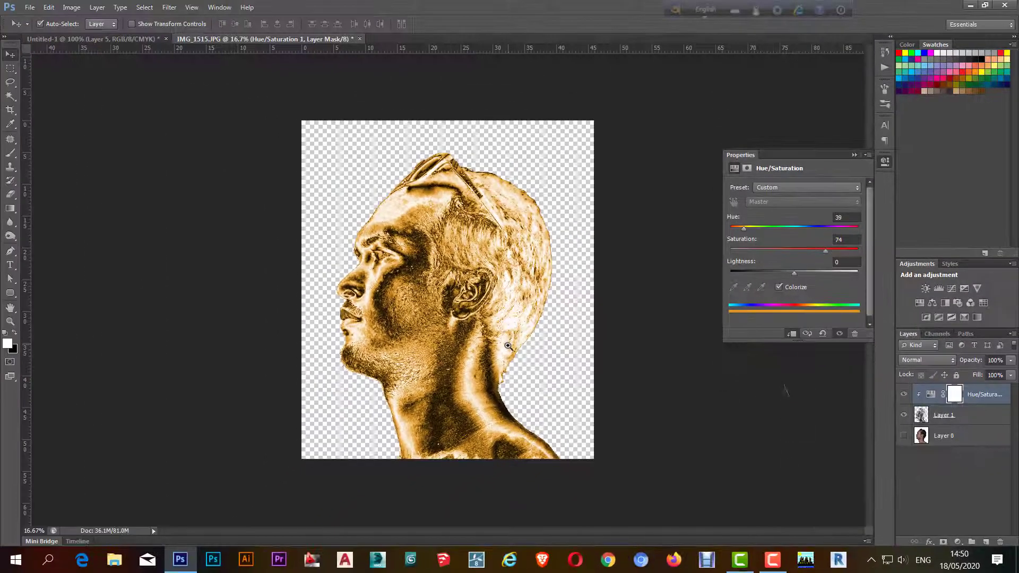
click(508, 346)
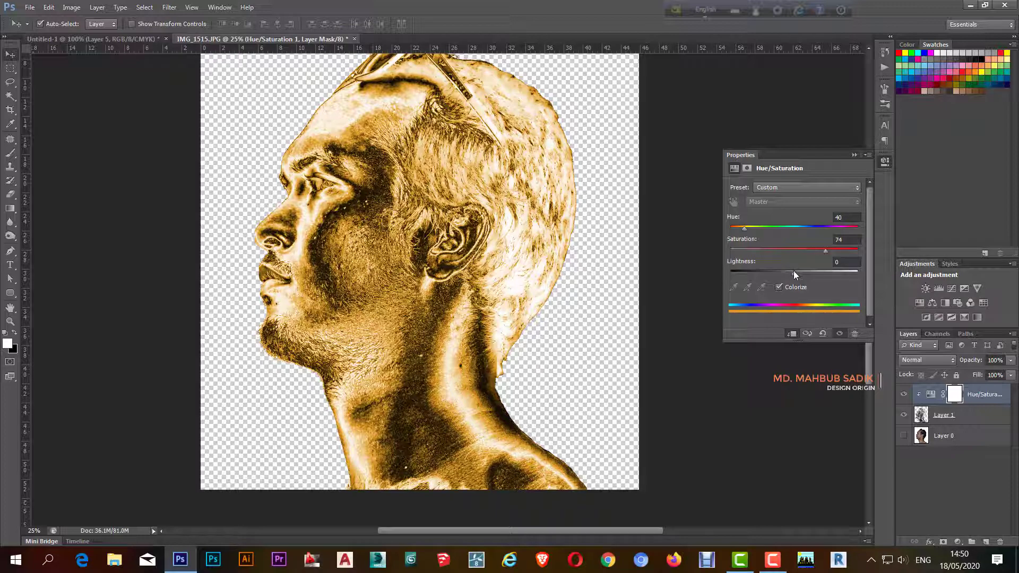
Refine the gold Hue/Saturation adjustment to hue 42, saturation 79 and lightness +7
drag(794, 271, 797, 271)
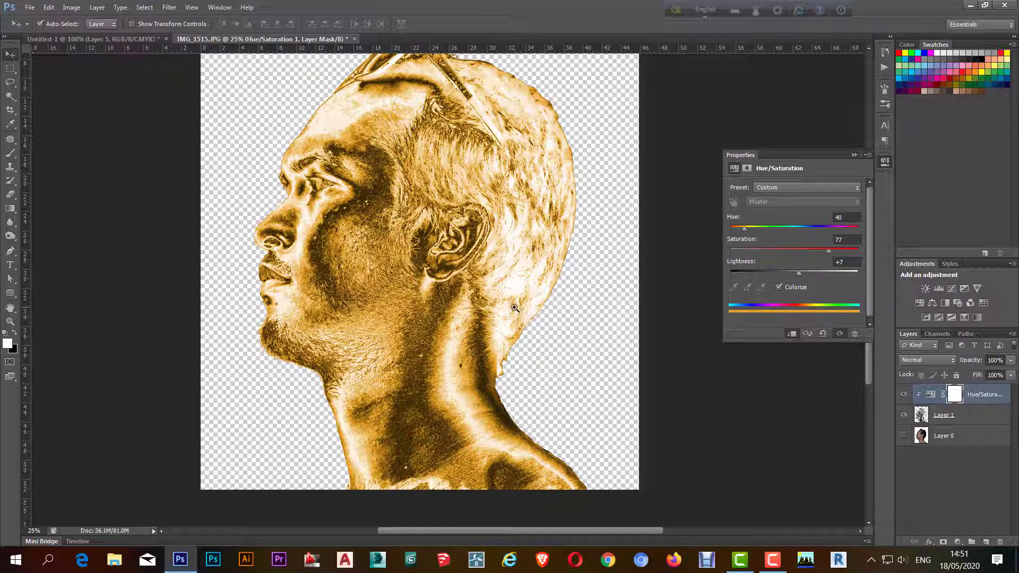
click(742, 227)
text(42)
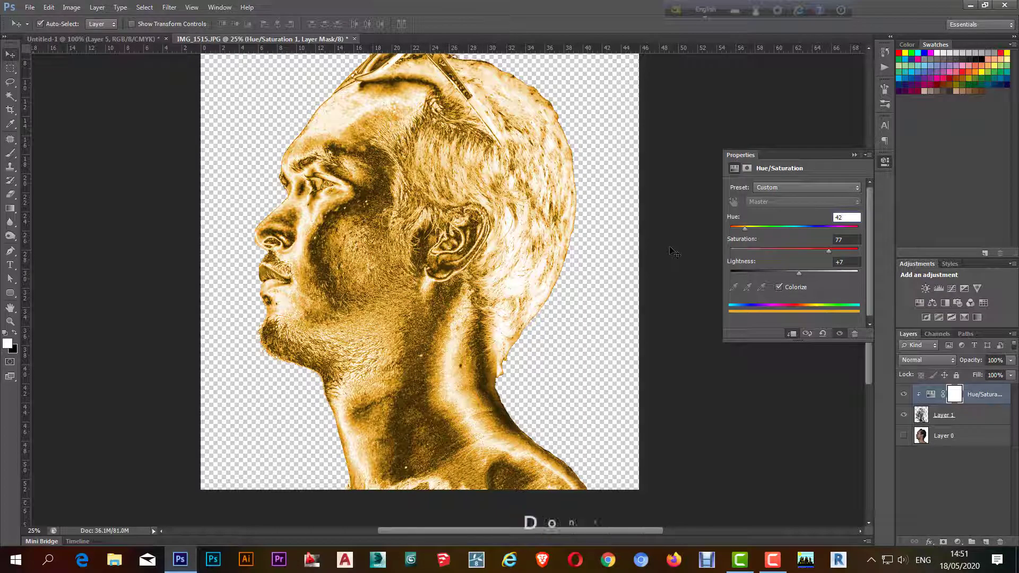
key(Tab)
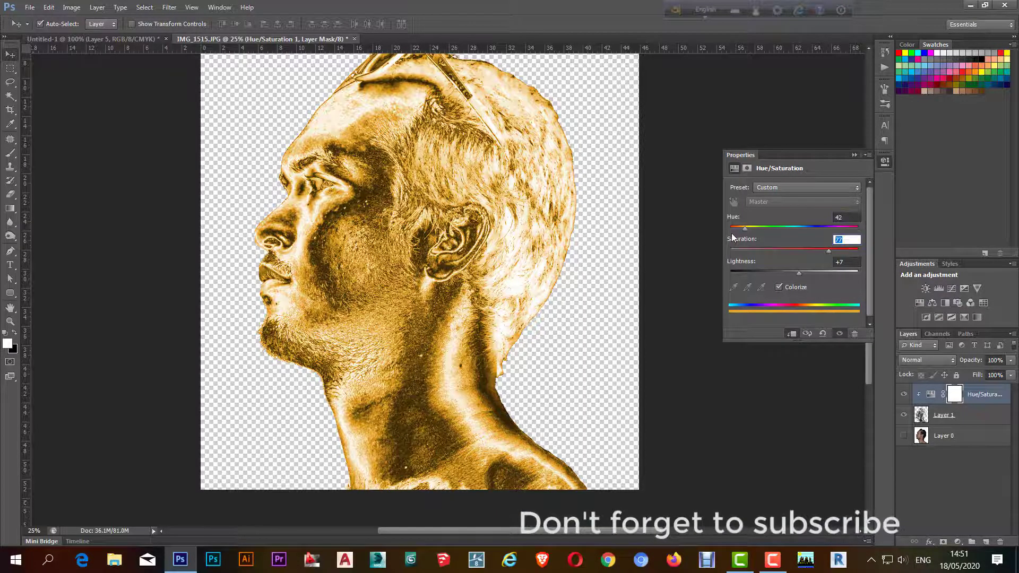
text(19)
key(Return)
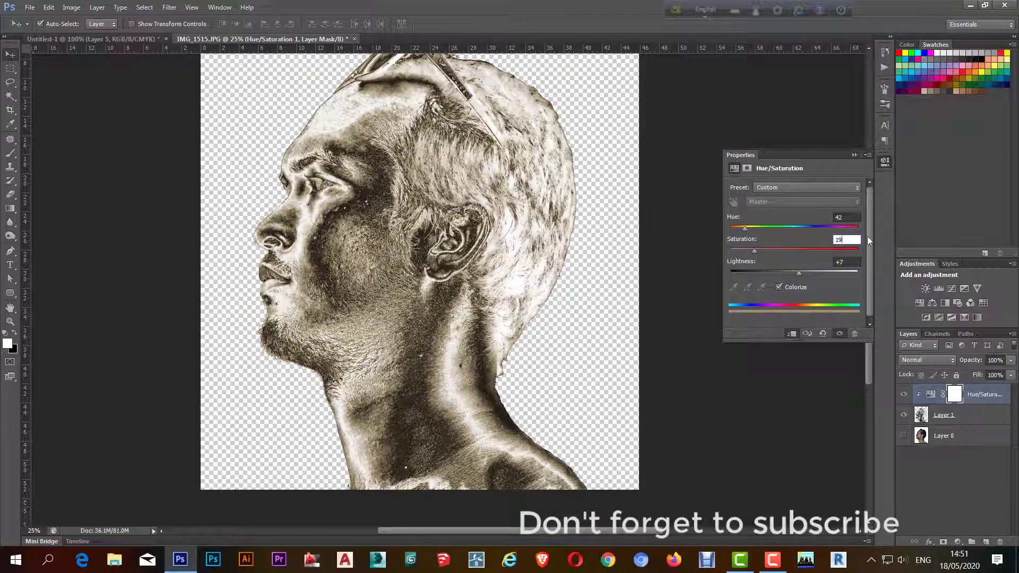
text(79)
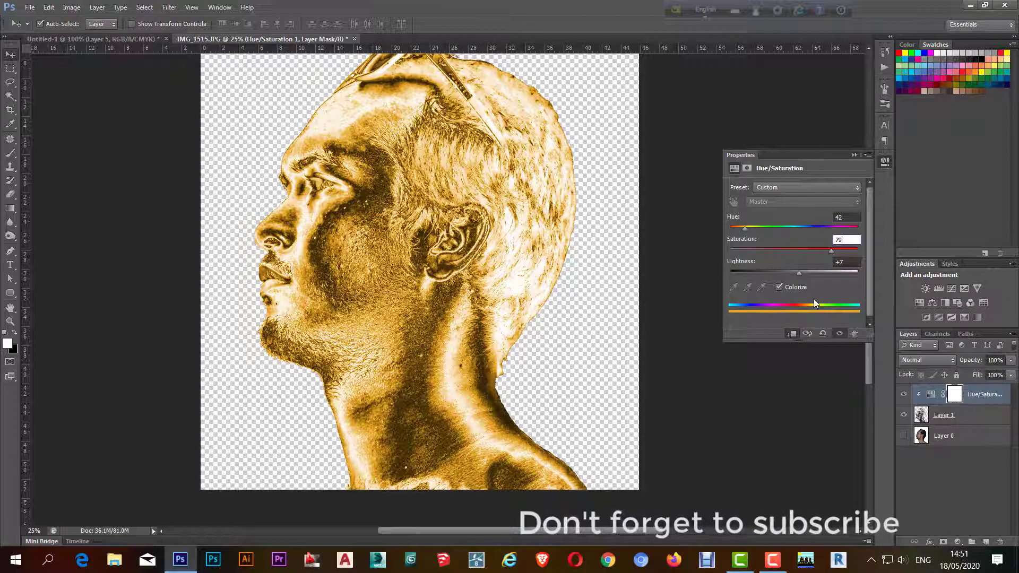
Select Layer 1 and examine the gold effect on the portrait both close up and as a whole image
click(456, 325)
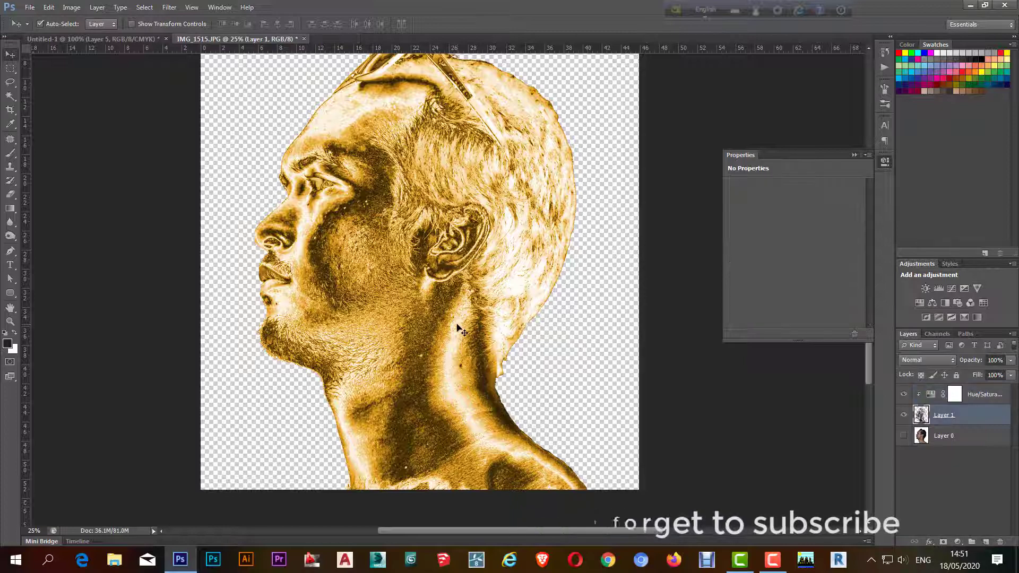
alt+click(441, 321)
ctrl+click(461, 329)
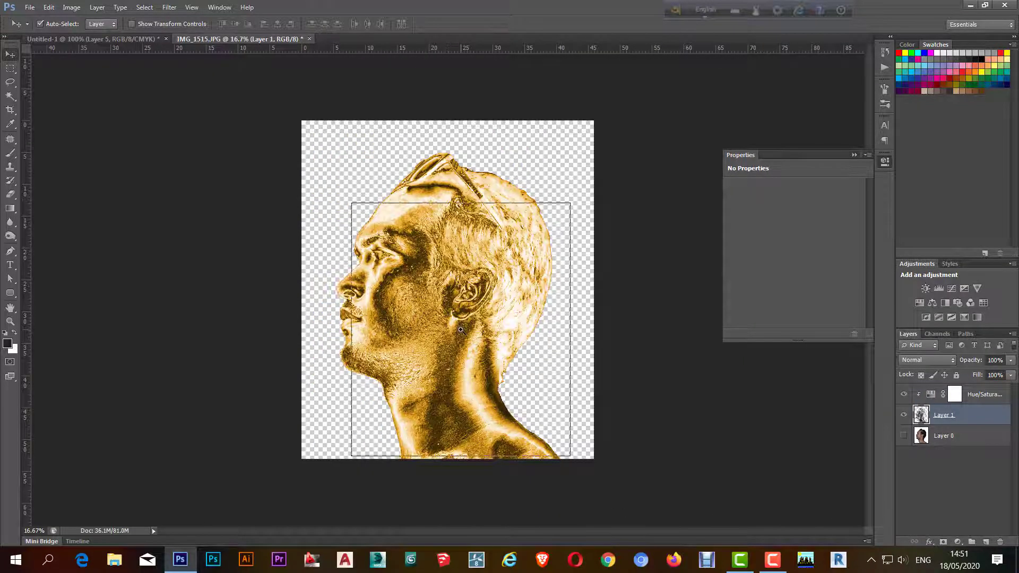
drag(411, 317, 369, 274)
alt+click(403, 301)
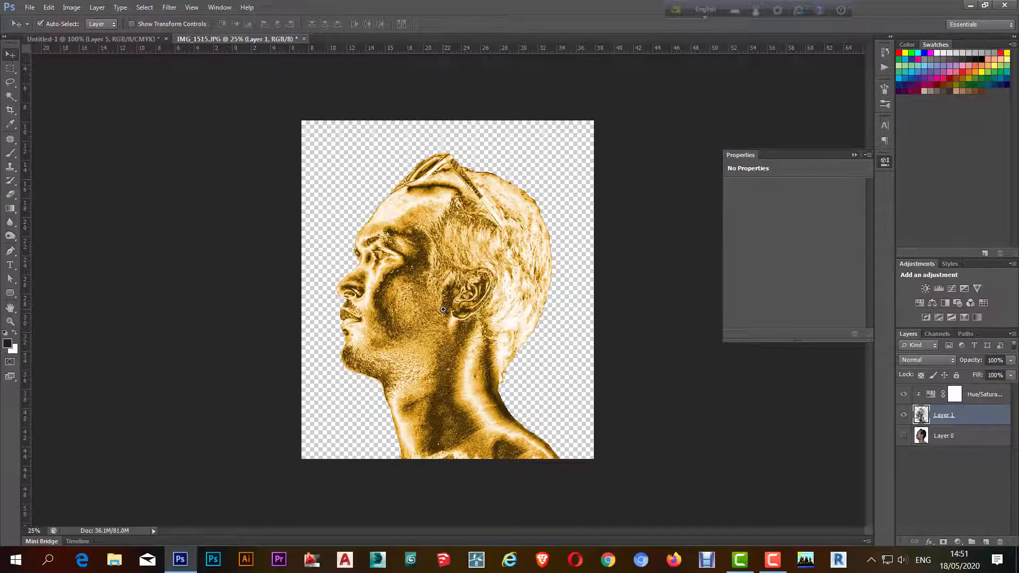
ctrl+click(442, 309)
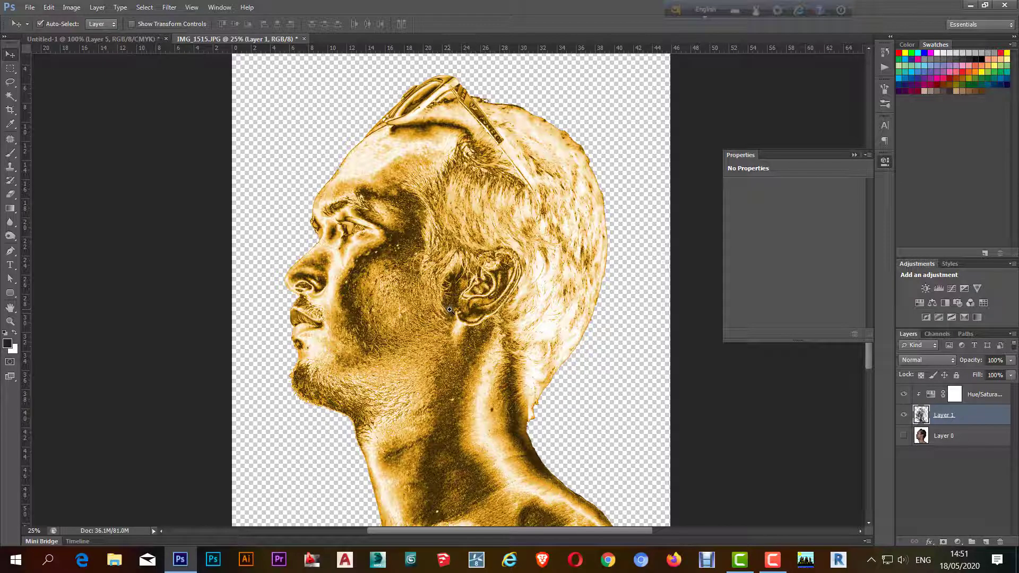
alt+click(480, 322)
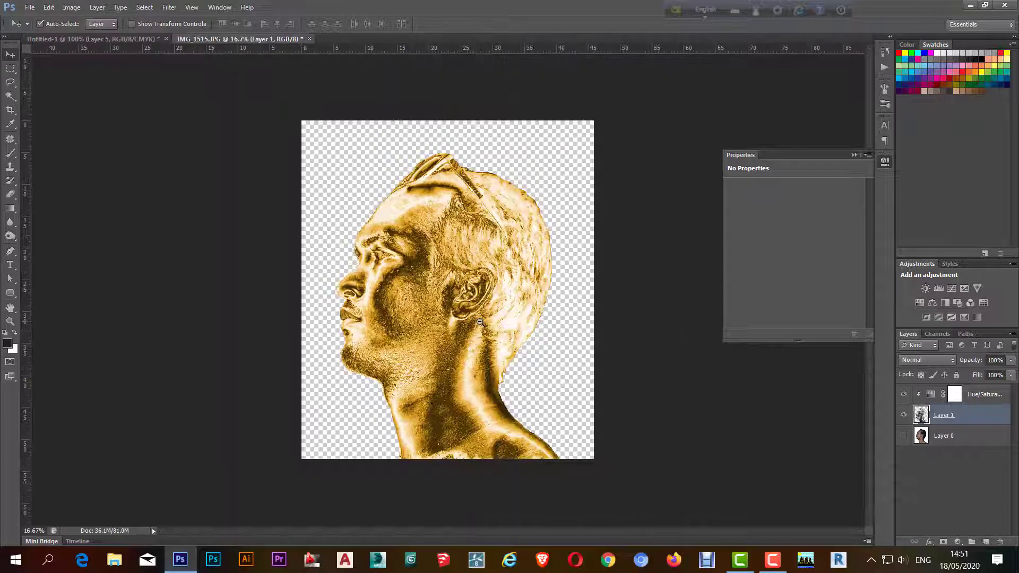